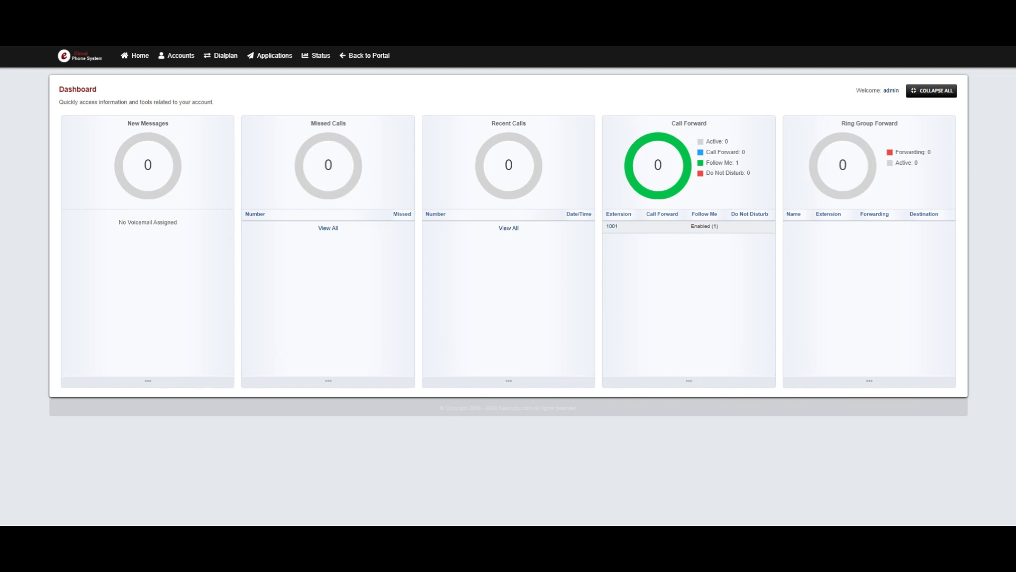
# Step: Start a new call center agent and name it 2525
pyautogui.click(273, 57)
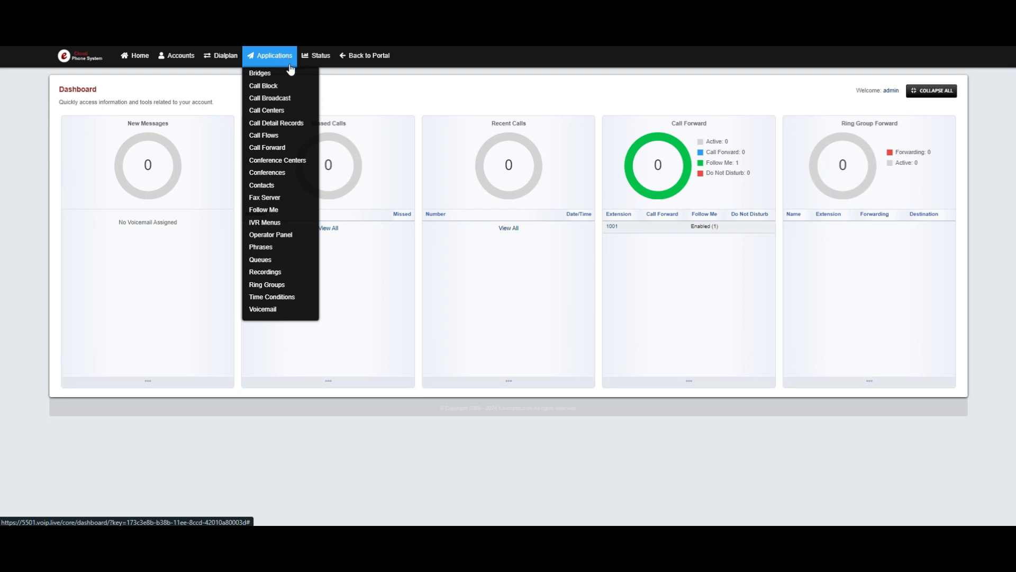
pyautogui.click(292, 110)
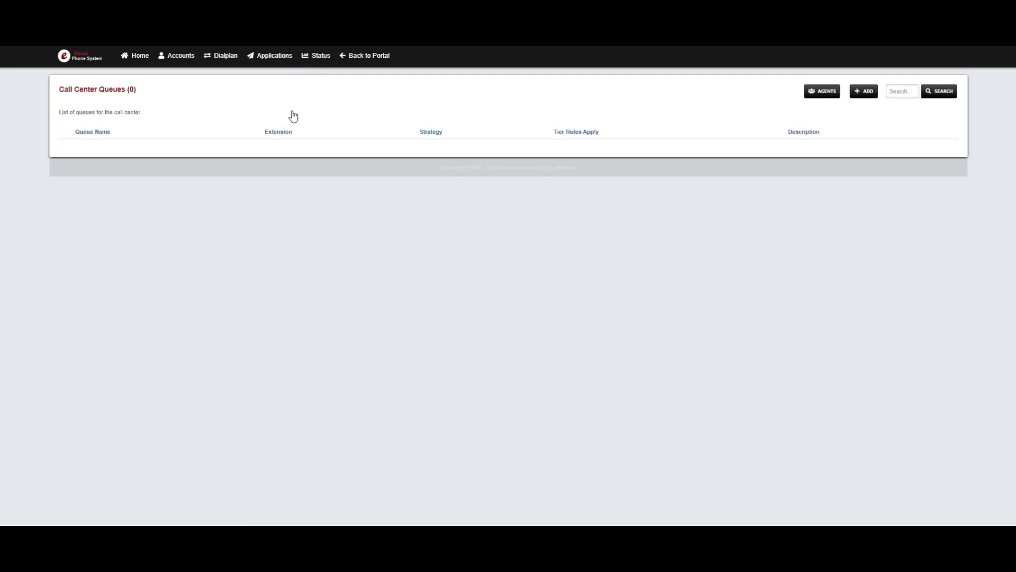
pyautogui.click(824, 96)
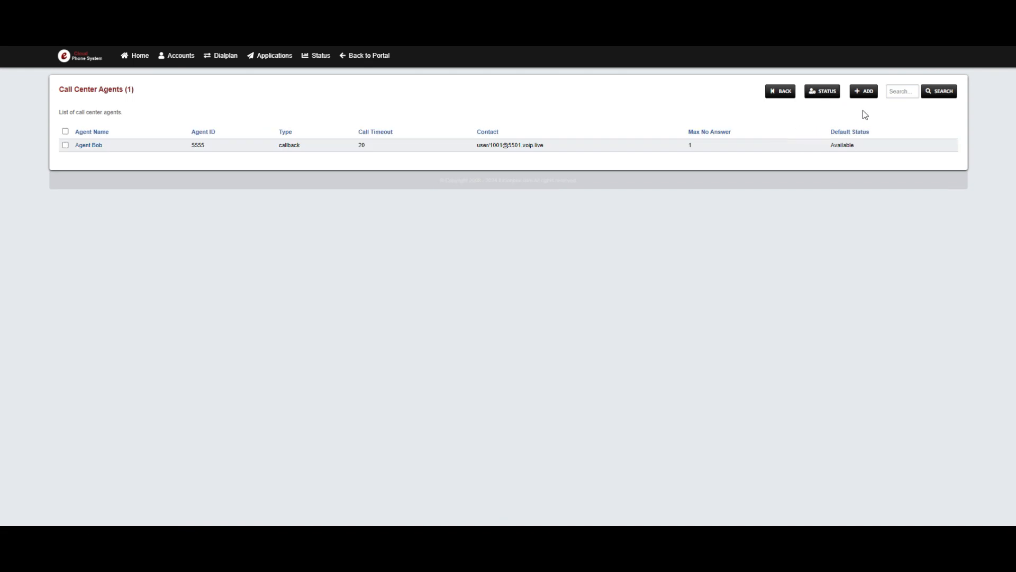
pyautogui.click(873, 93)
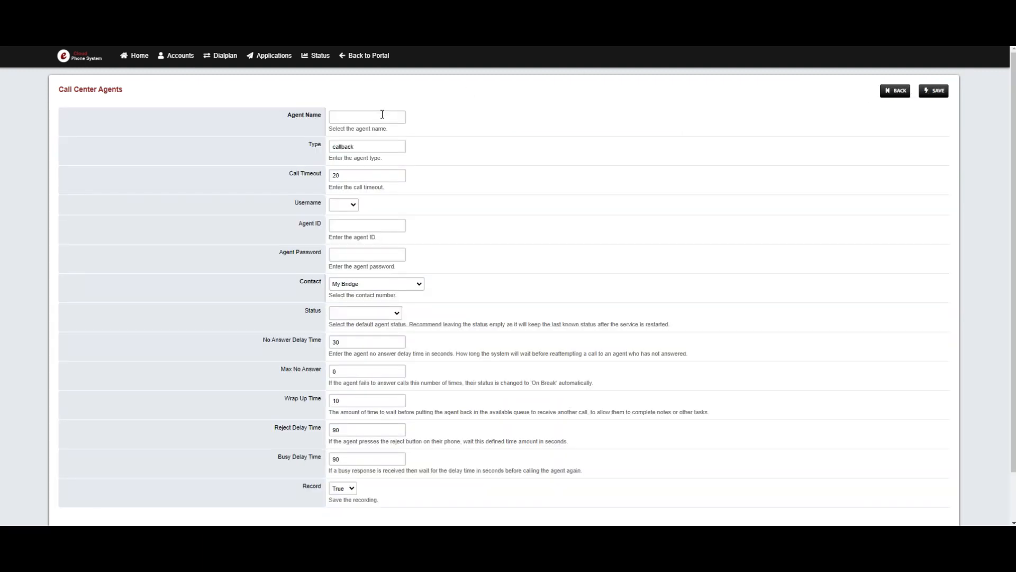
pyautogui.click(383, 114)
pyautogui.write('2525')
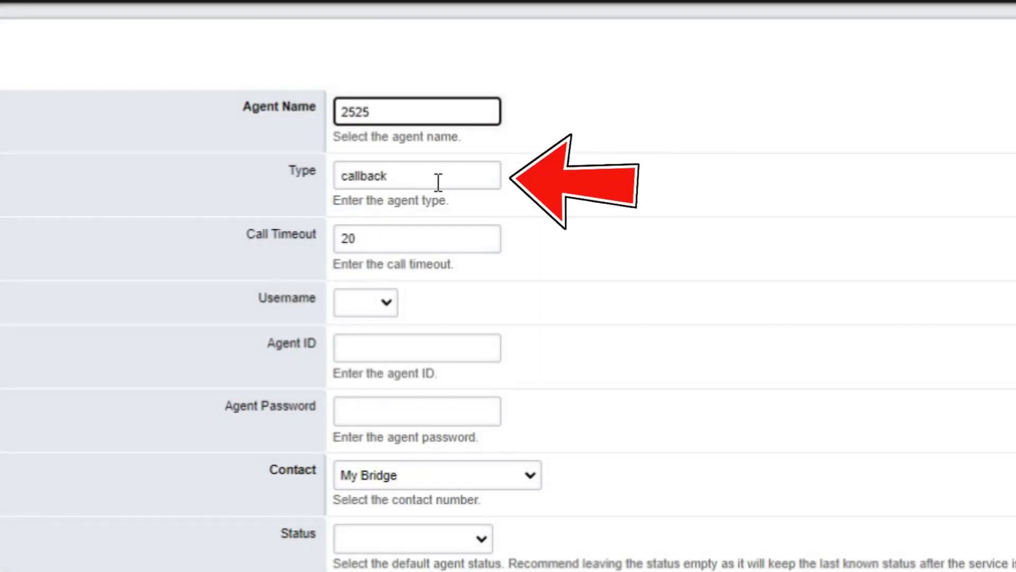
# Step: Try UUID-standby as the agent type and set it back to callback
pyautogui.click(438, 180)
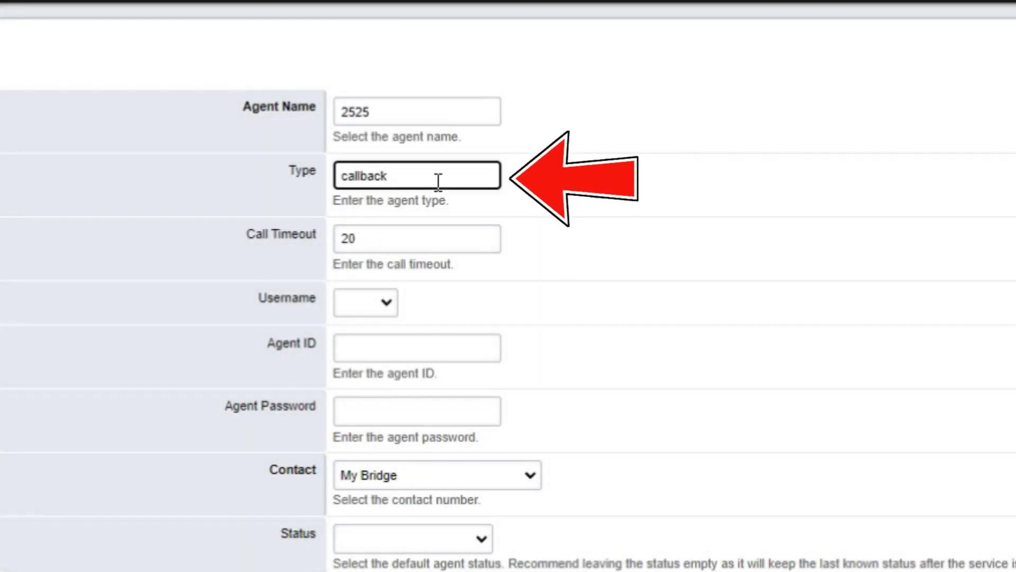
pyautogui.moveTo(438, 180); pyautogui.dragTo(177, 176)
pyautogui.write('UUID-standby')
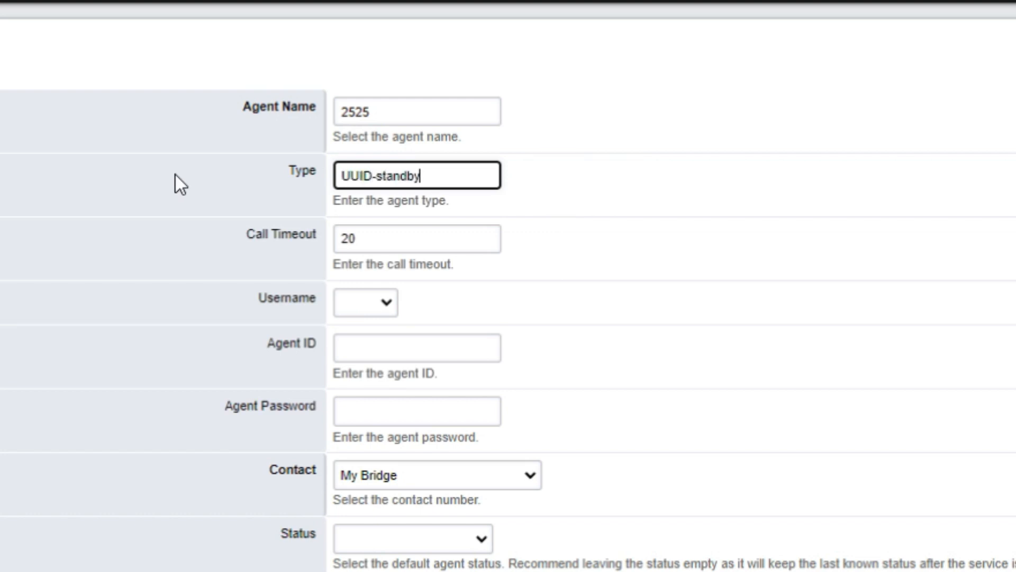
pyautogui.hotkey('ctrl', 'a')
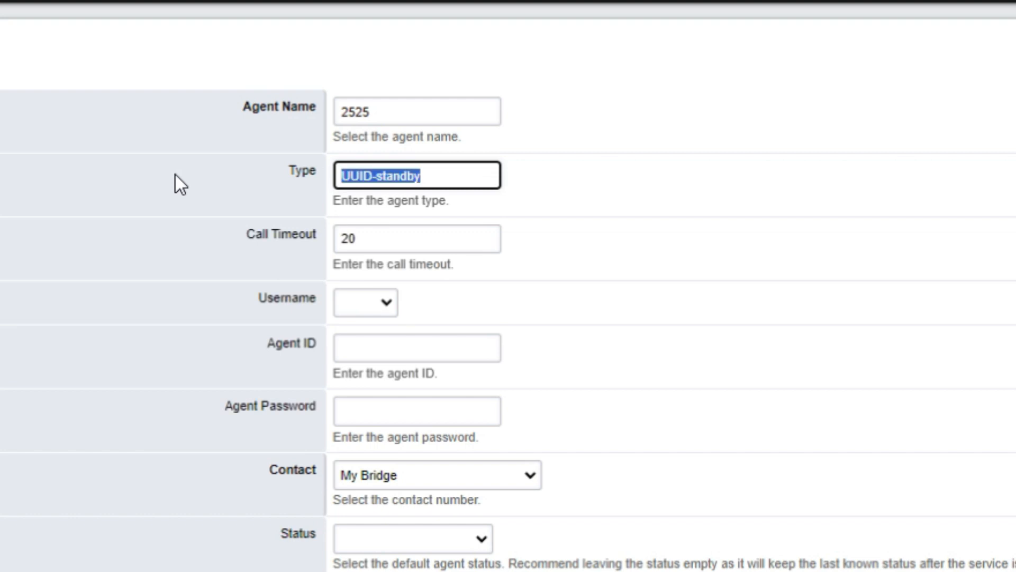
pyautogui.write('callback')
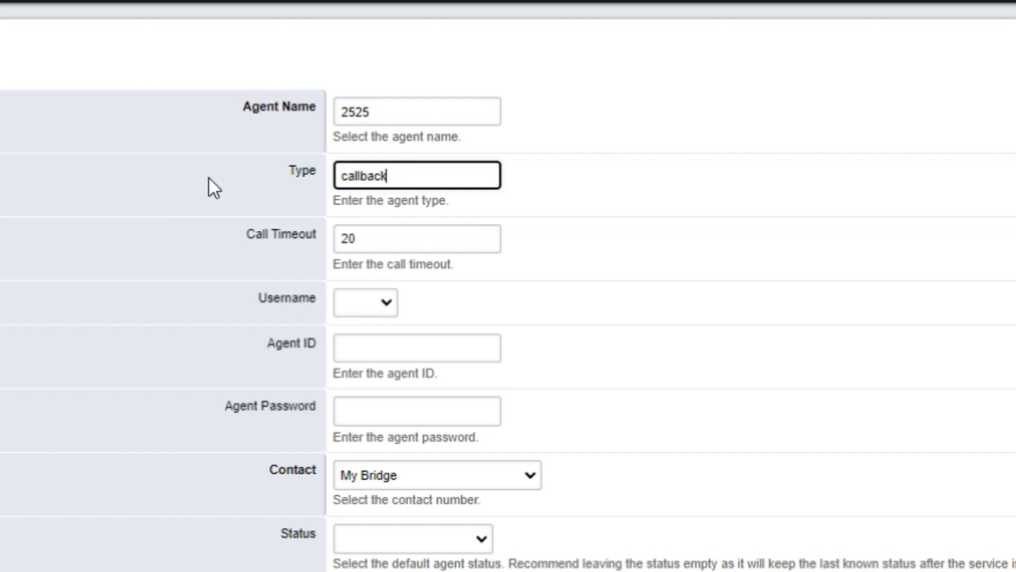
pyautogui.click(384, 233)
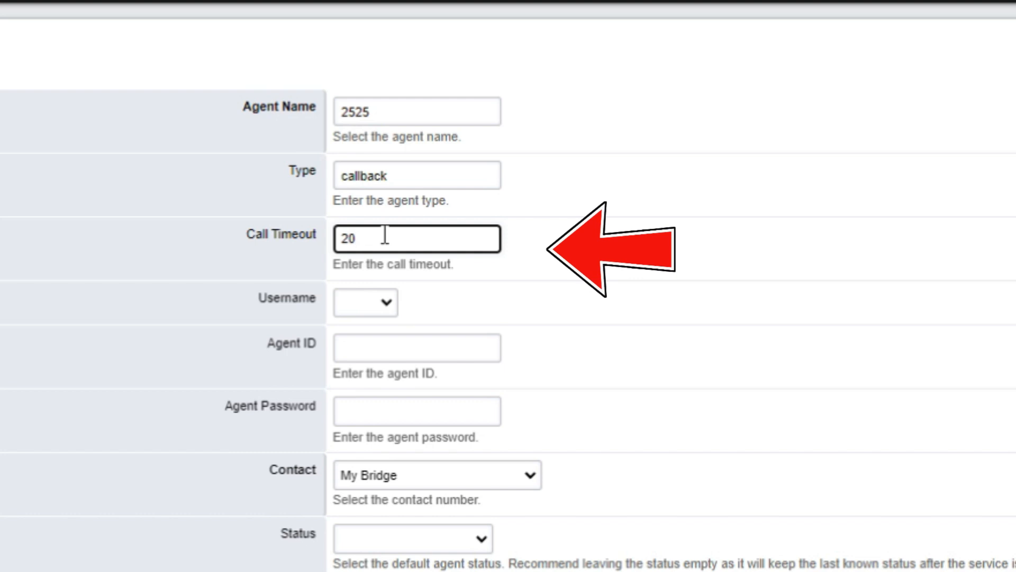
pyautogui.click(359, 303)
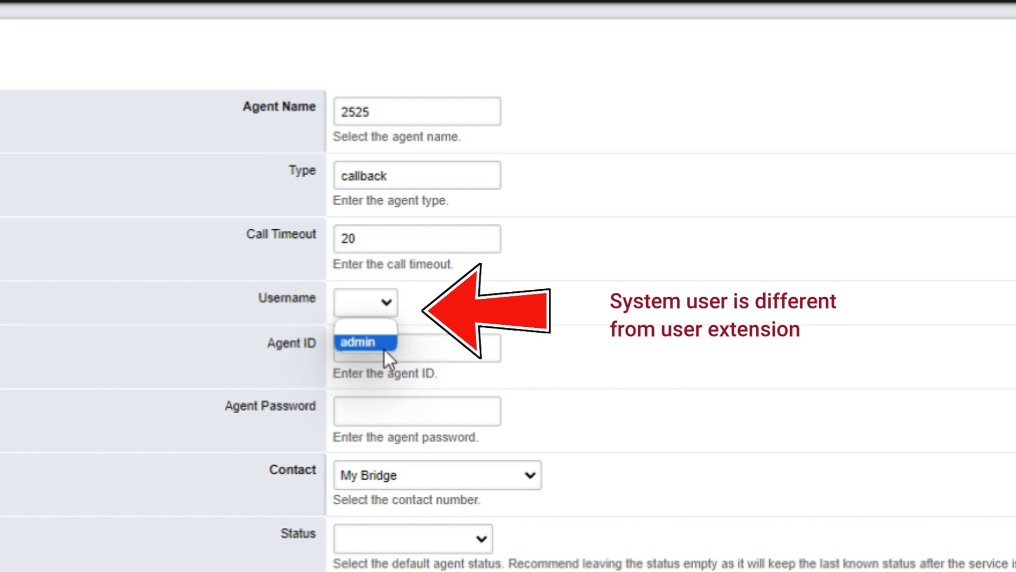
pyautogui.click(477, 313)
pyautogui.click(366, 302)
pyautogui.click(424, 342)
# Step: Set the new agent's ID to 1002 and enter the agent password
pyautogui.click(407, 359)
pyautogui.write('1002')
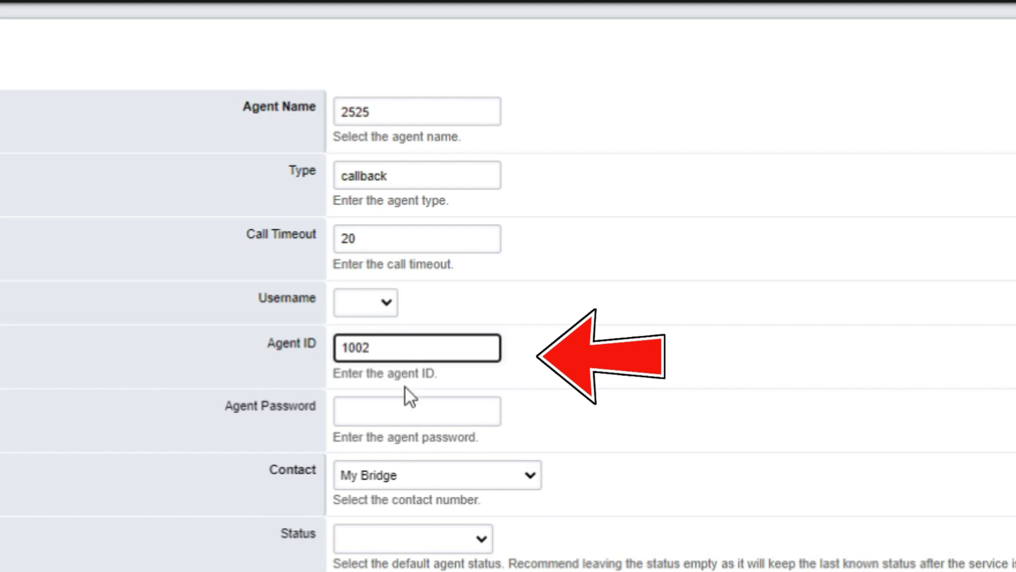
pyautogui.click(407, 408)
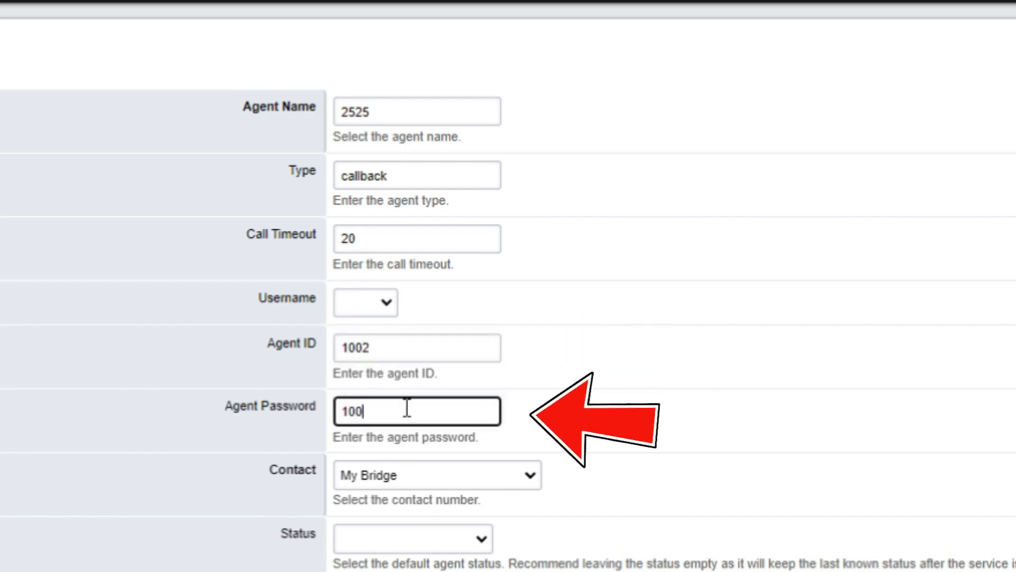
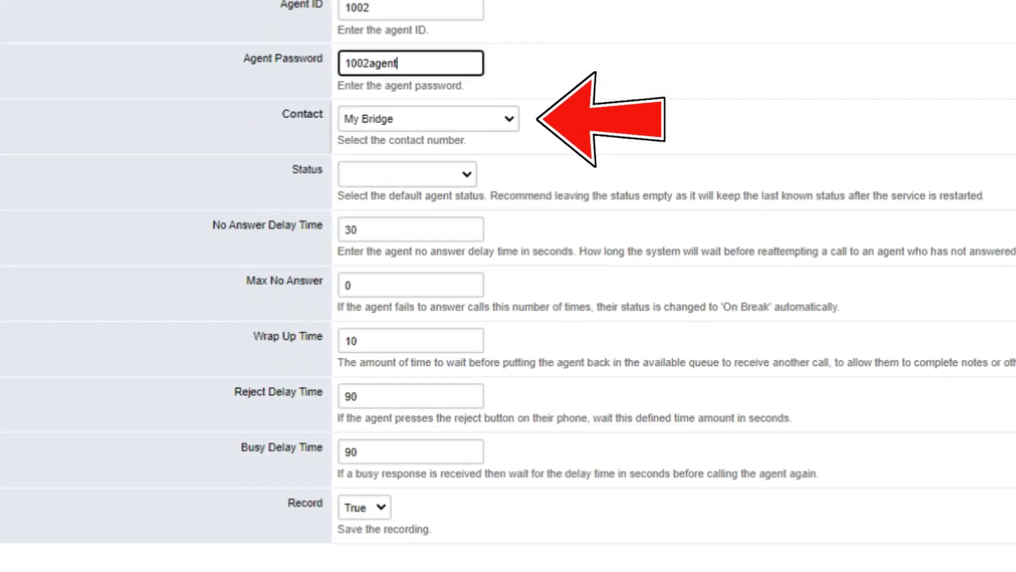
# Step: Assign extension 1001 as the agent's contact and set the default status to Available
pyautogui.click(472, 112)
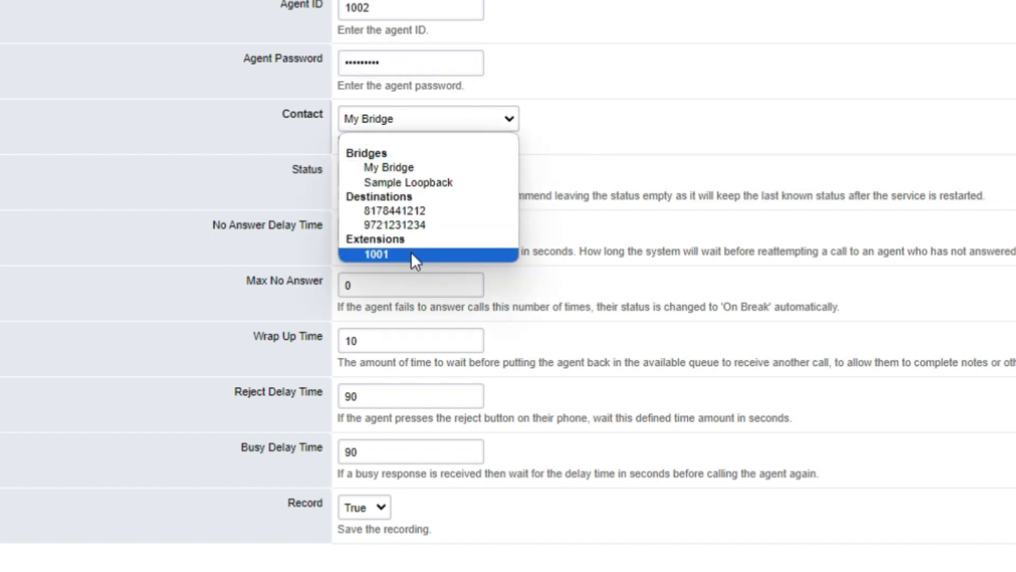
pyautogui.click(442, 182)
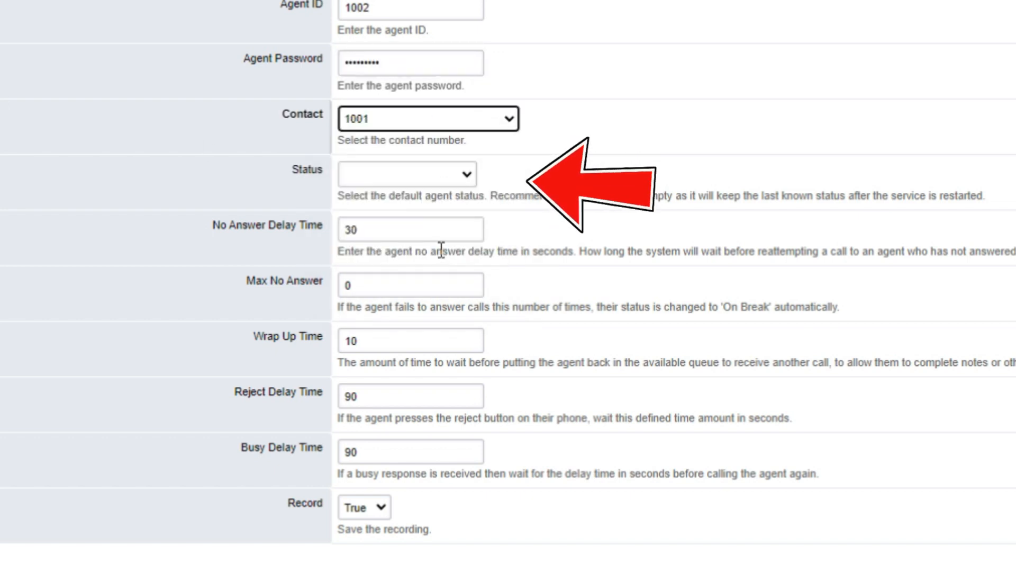
pyautogui.click(401, 175)
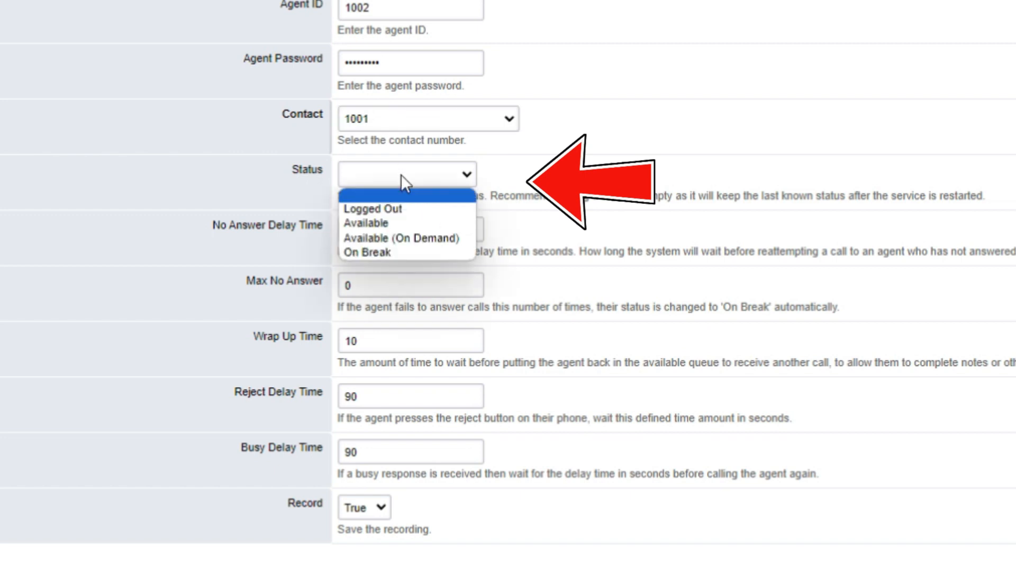
pyautogui.click(409, 221)
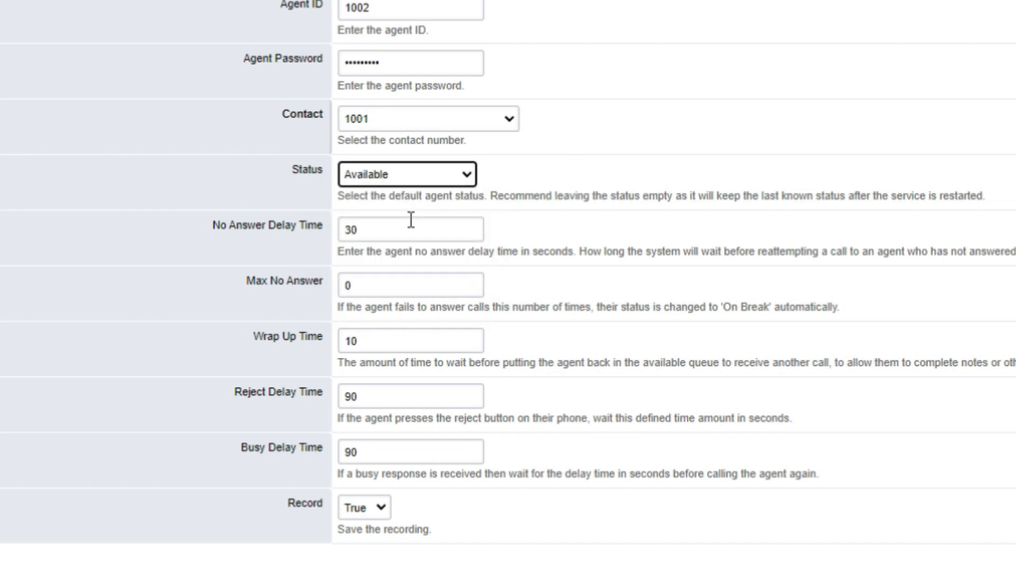
# Step: Set the agent's Max No Answer value to 1
pyautogui.click(407, 229)
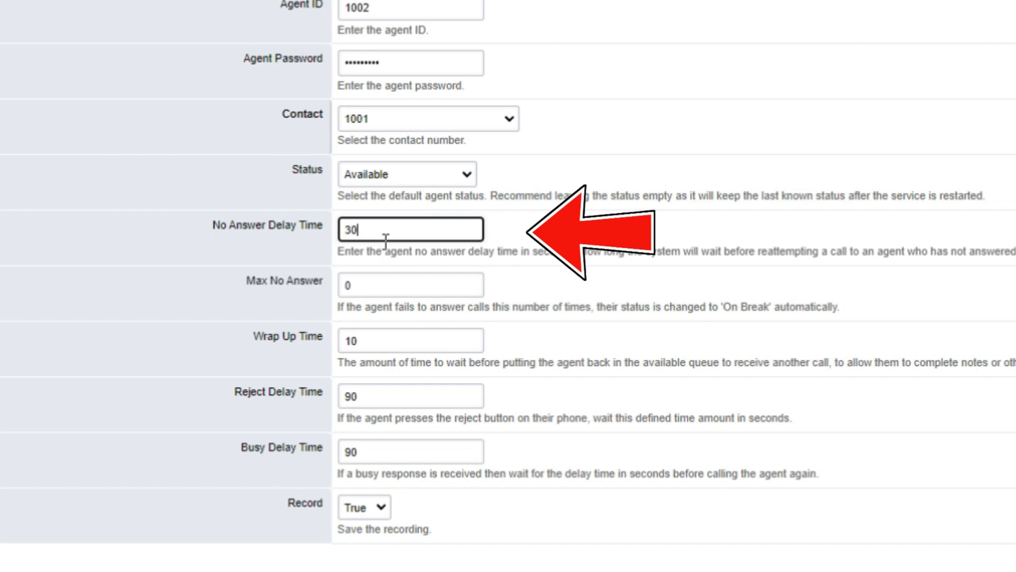
pyautogui.click(404, 279)
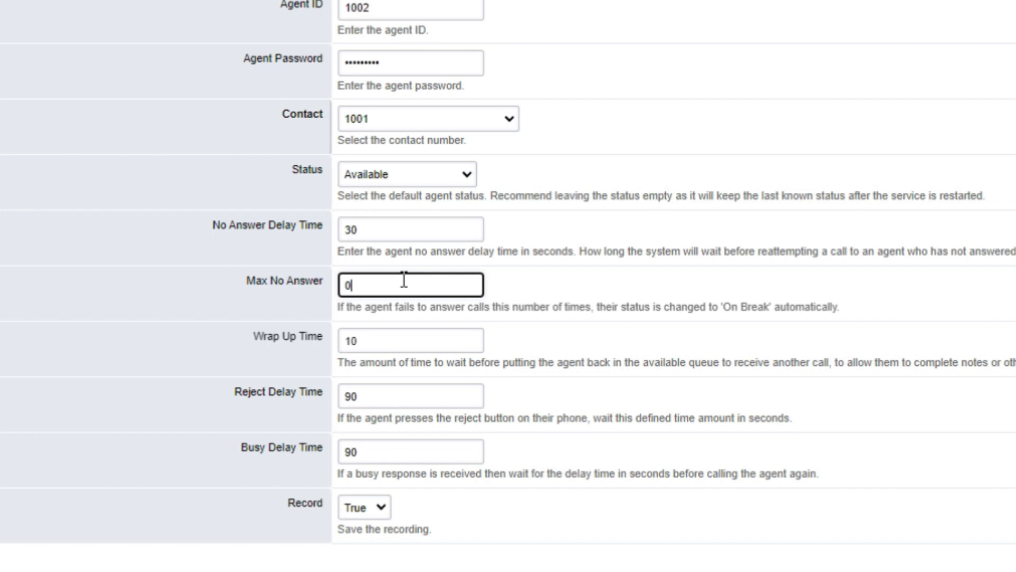
pyautogui.moveTo(404, 279); pyautogui.dragTo(236, 286)
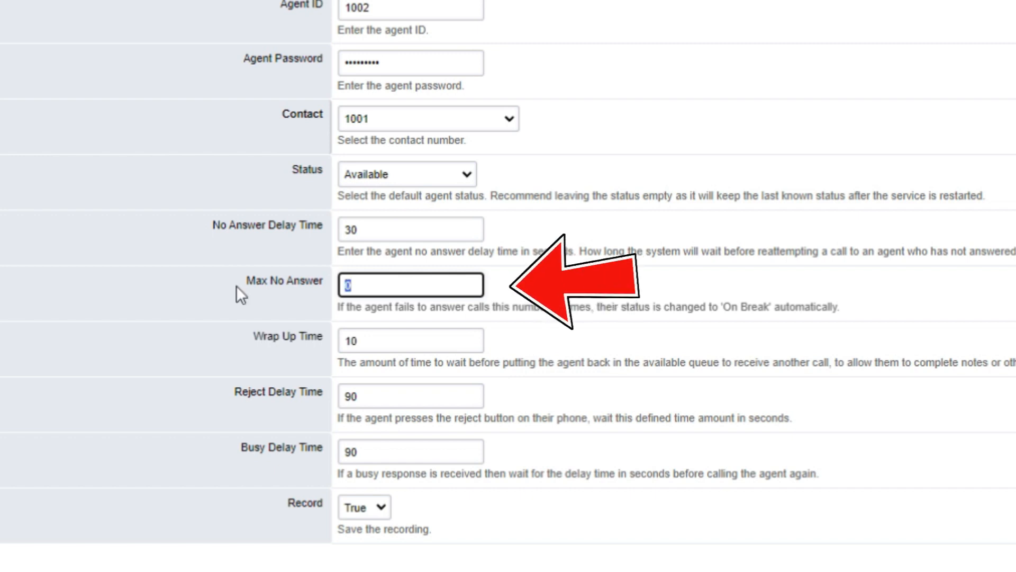
pyautogui.write('1')
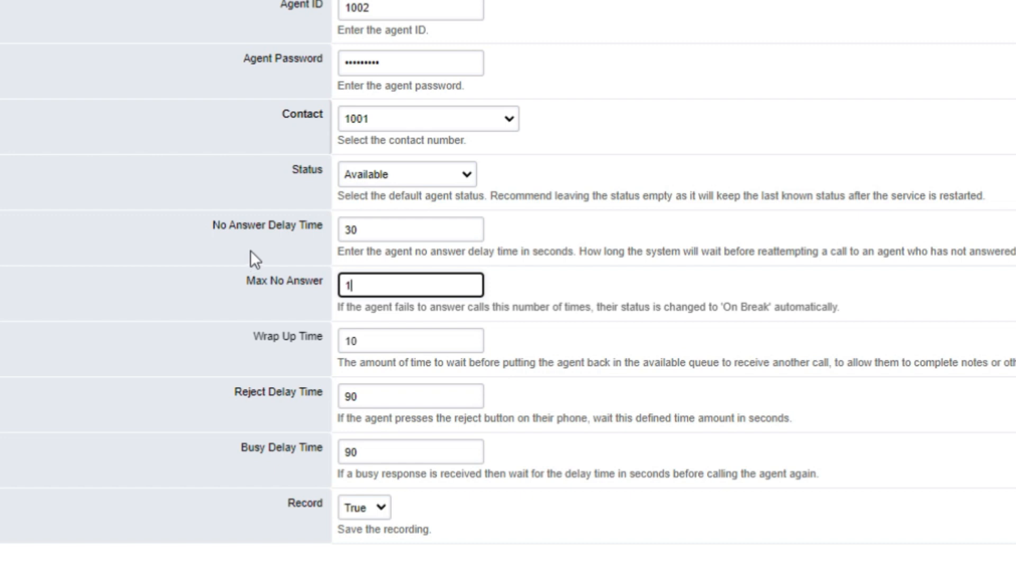
# Step: Turn off call recording for the agent by setting Record to False, and save the agent
pyautogui.click(438, 340)
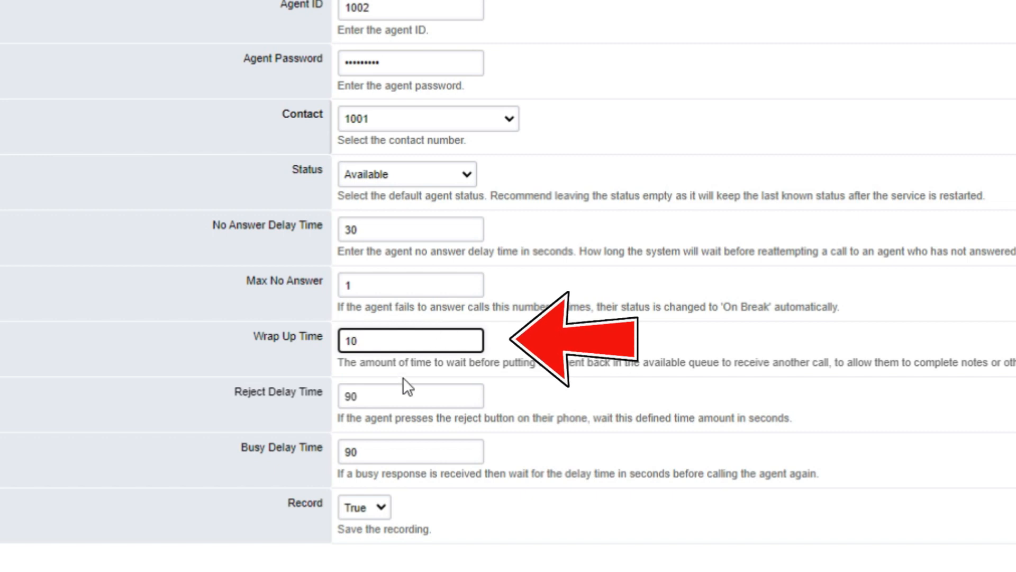
pyautogui.click(468, 403)
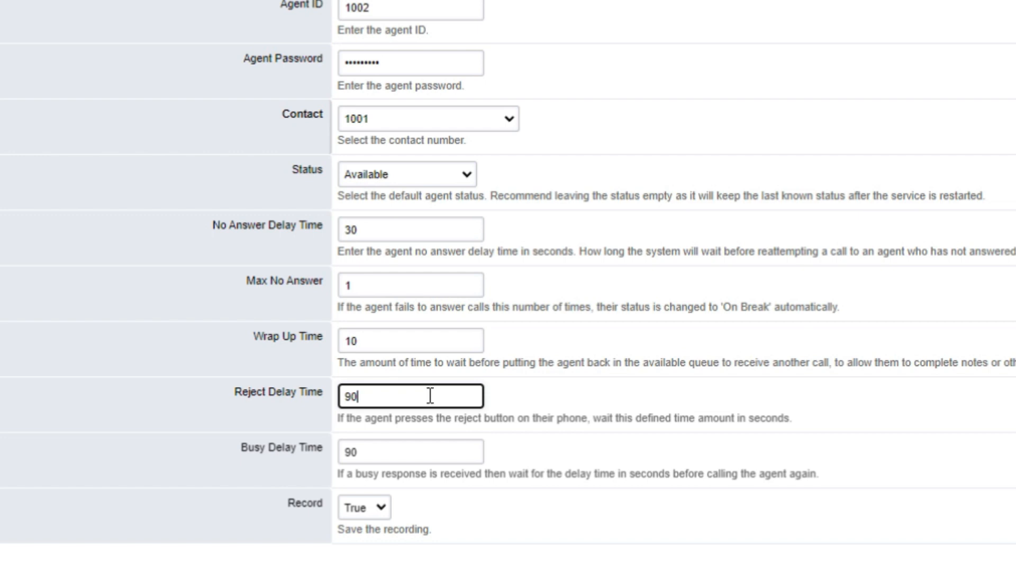
pyautogui.click(390, 454)
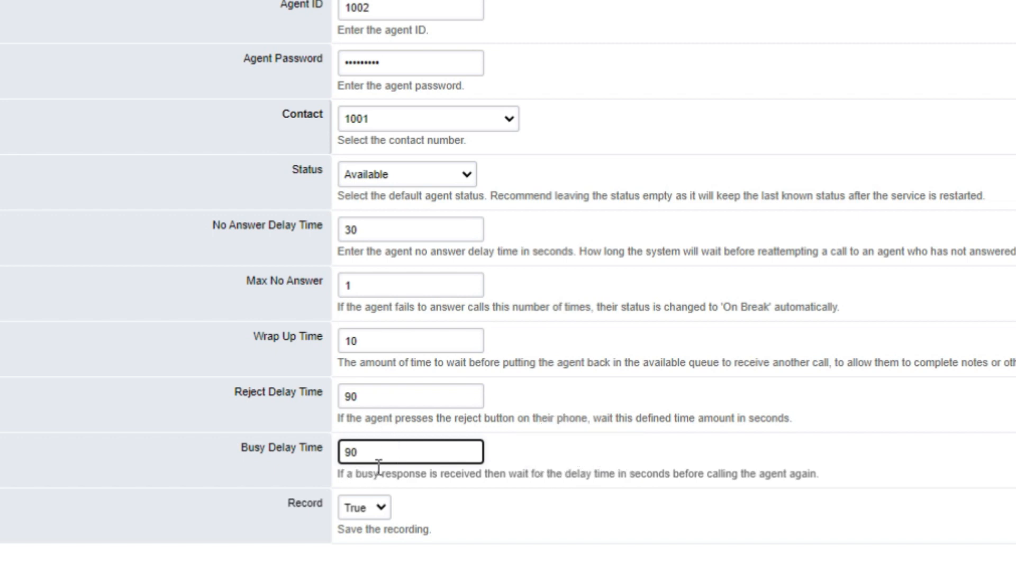
pyautogui.click(360, 507)
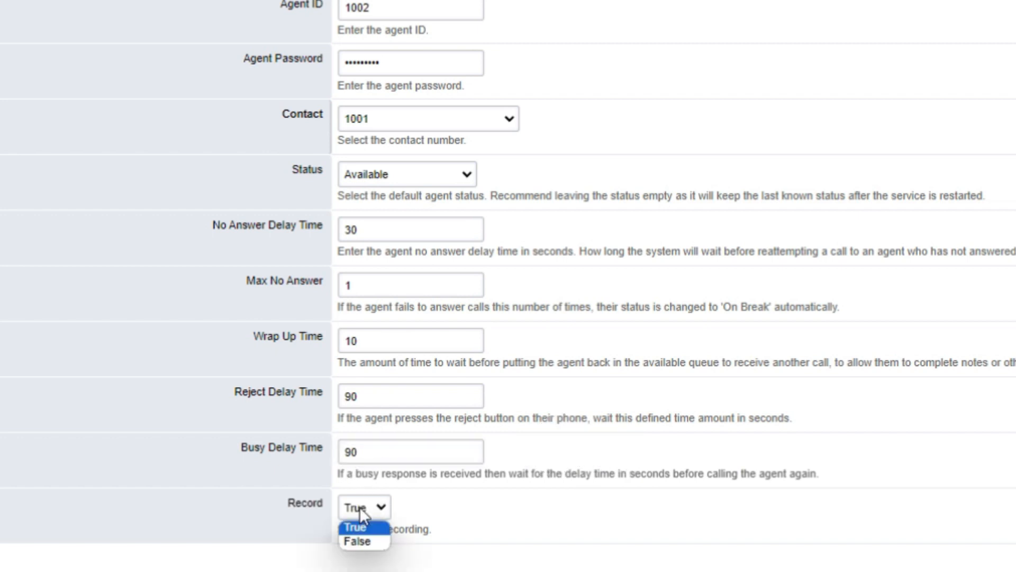
pyautogui.click(380, 542)
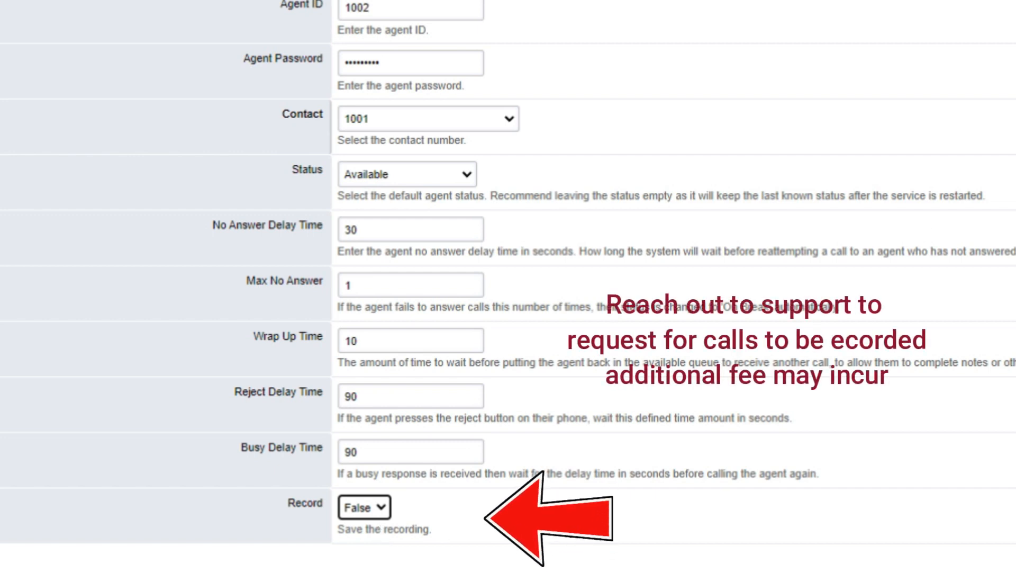
pyautogui.scroll(-2, 508, 285)
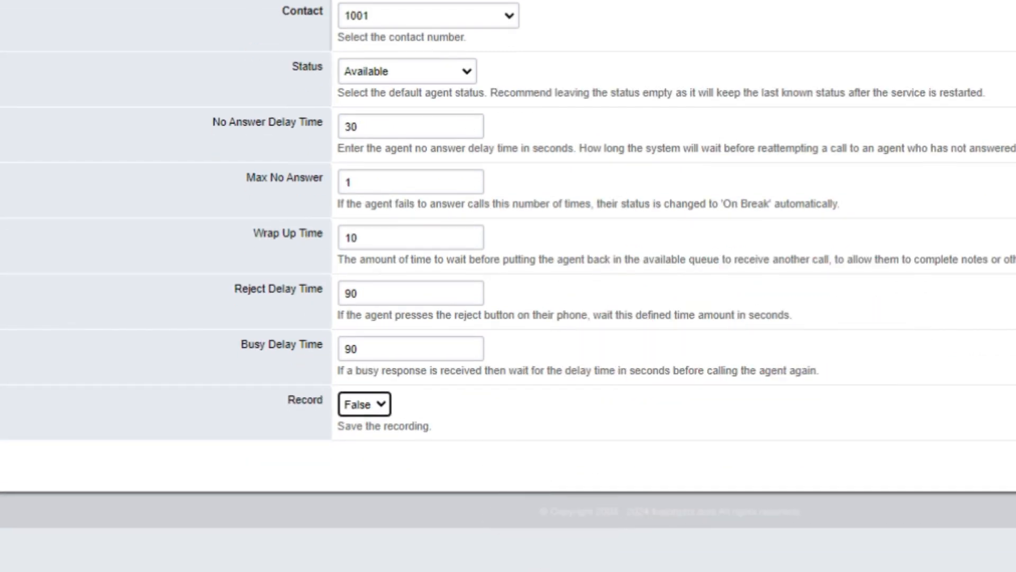
pyautogui.scroll(2, 508, 286)
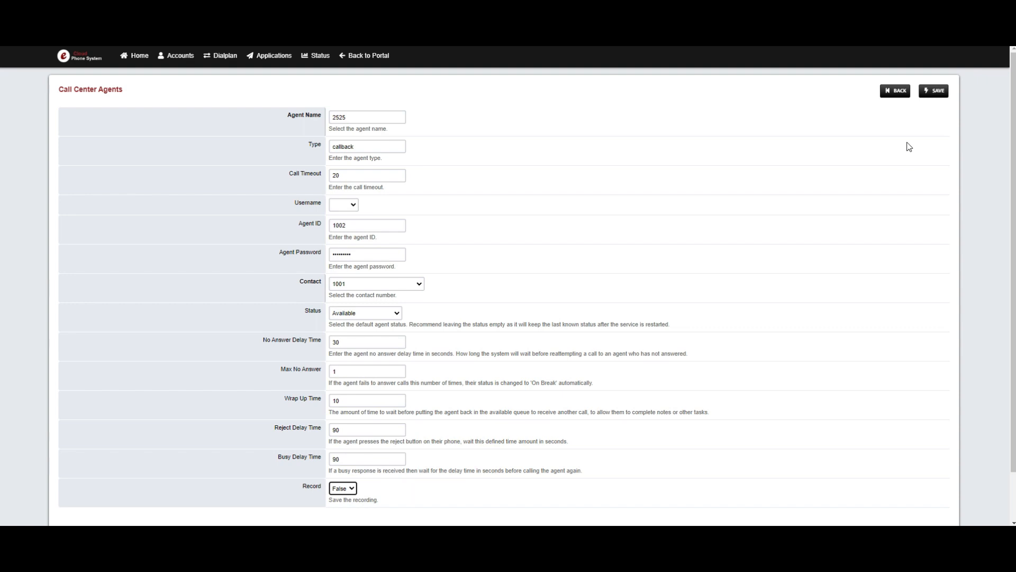
pyautogui.click(936, 92)
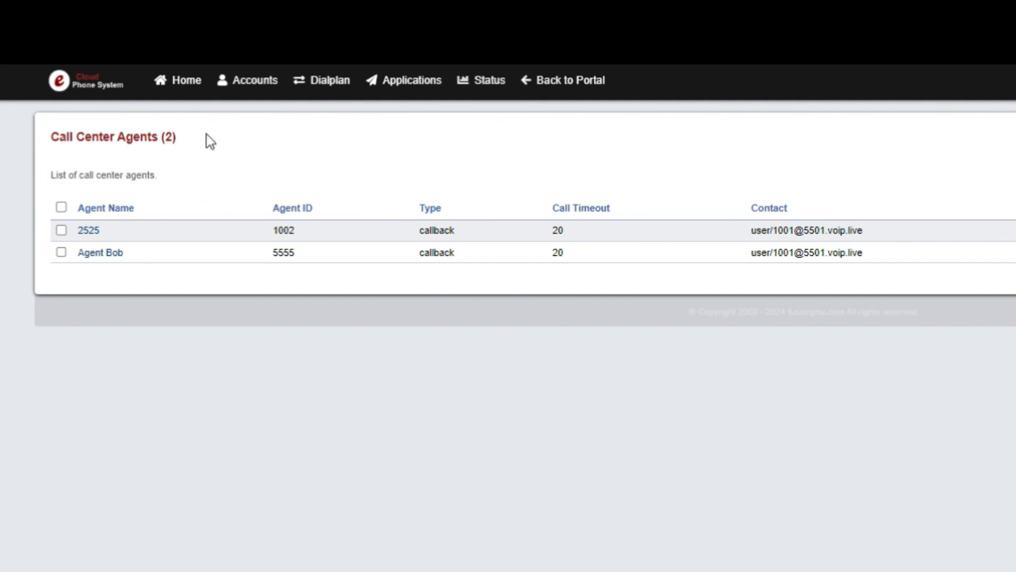
# Step: Open the list of extensions for the phone system account
pyautogui.moveTo(229, 97)
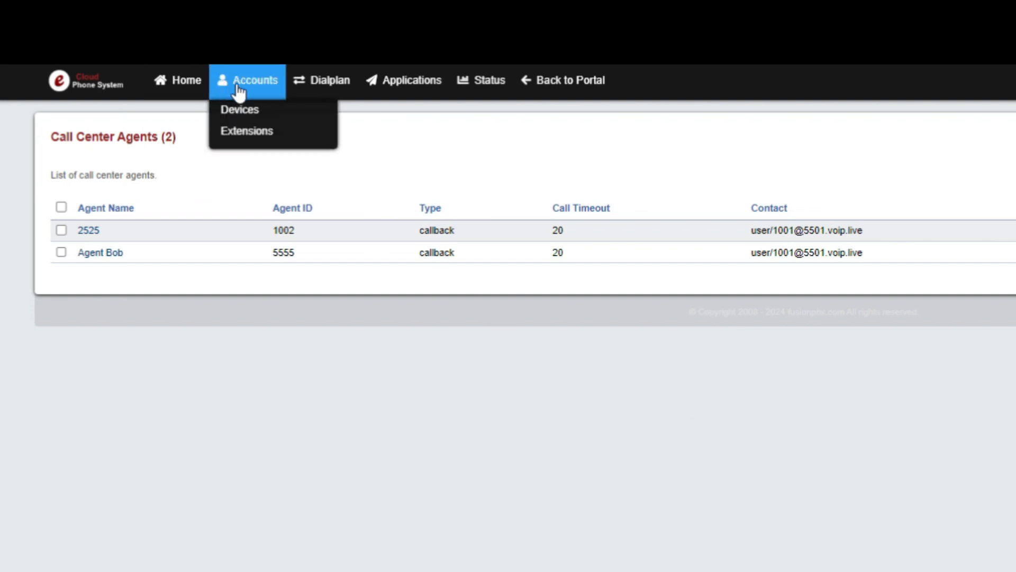
pyautogui.click(236, 137)
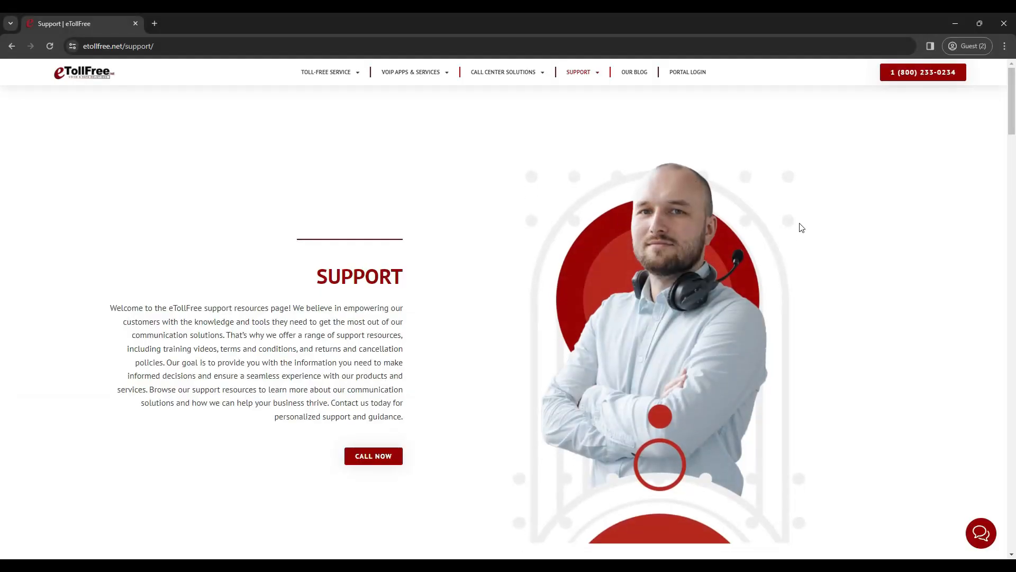
# Step: Switch to the eTollFree support page in the browser, browse it to the end and open the help chat
pyautogui.scroll(-7, 848, 202)
pyautogui.scroll(-19, 849, 200)
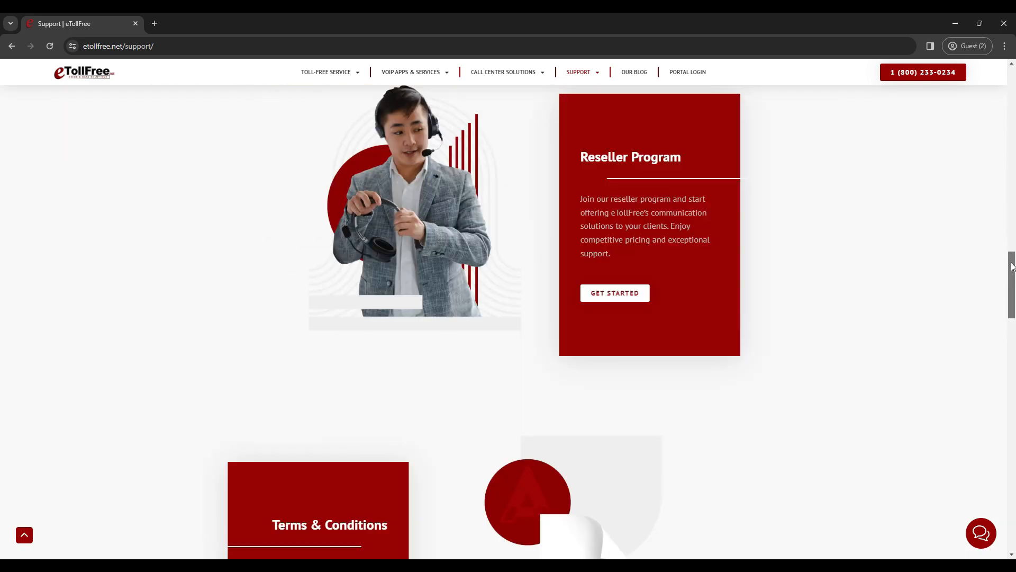
pyautogui.moveTo(1011, 262); pyautogui.dragTo(1012, 498)
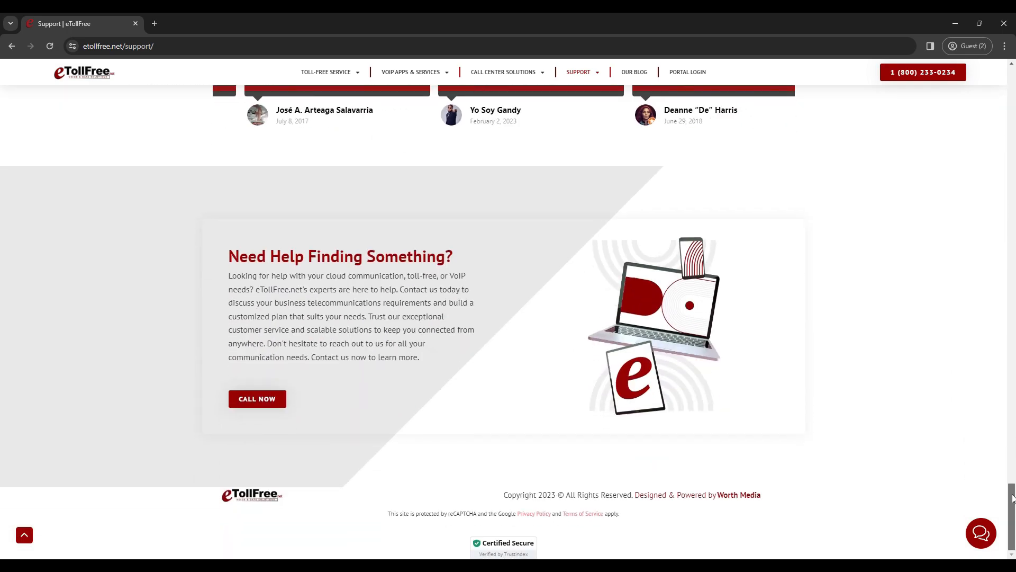
pyautogui.click(988, 540)
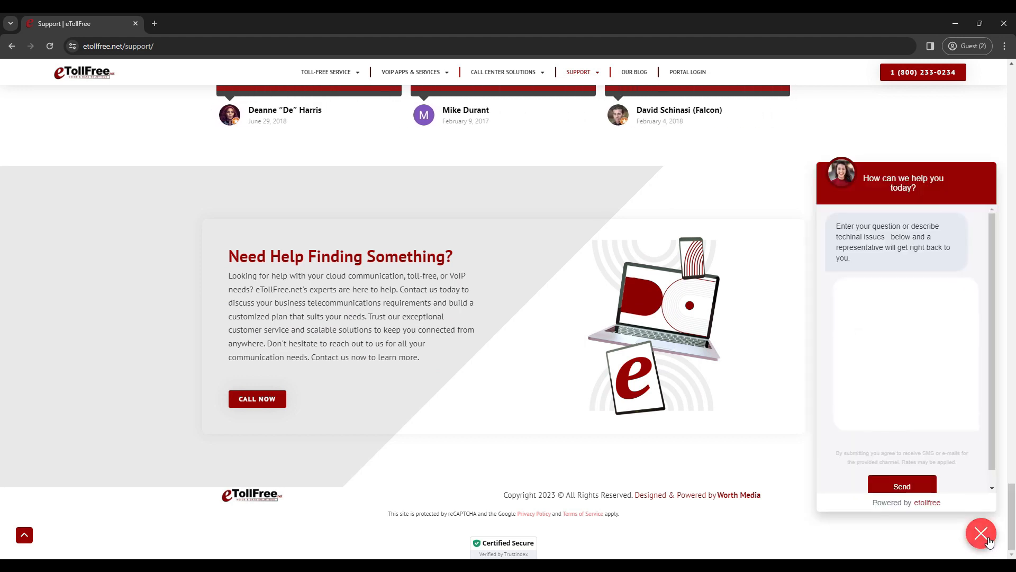